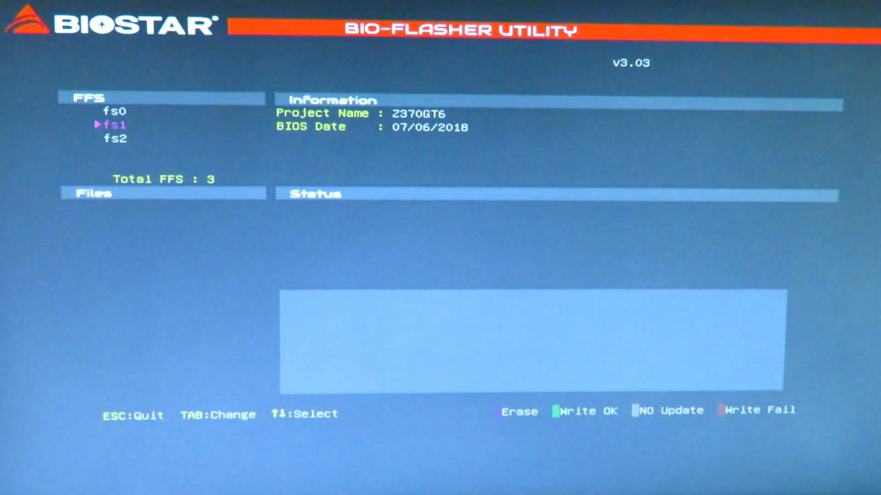
Step: Select Z37BF223.BST on the fs0 drive and confirm with Y to flash the BIOS
key("Up")
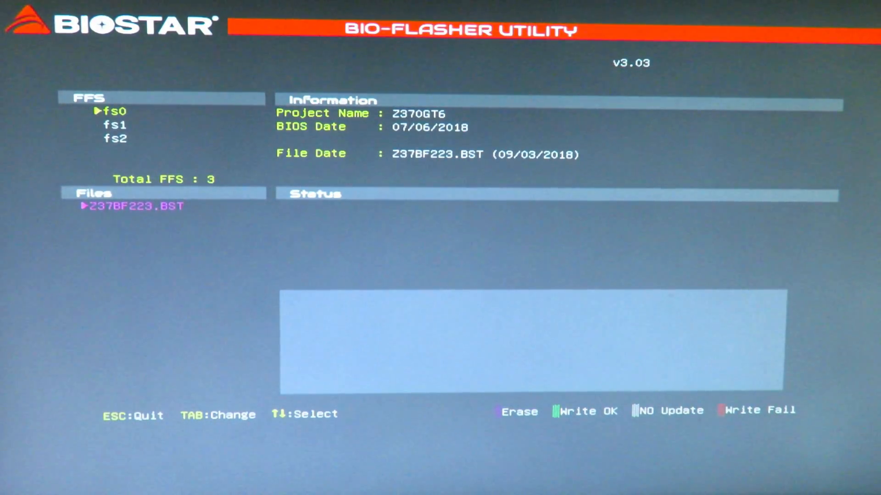
key("Return")
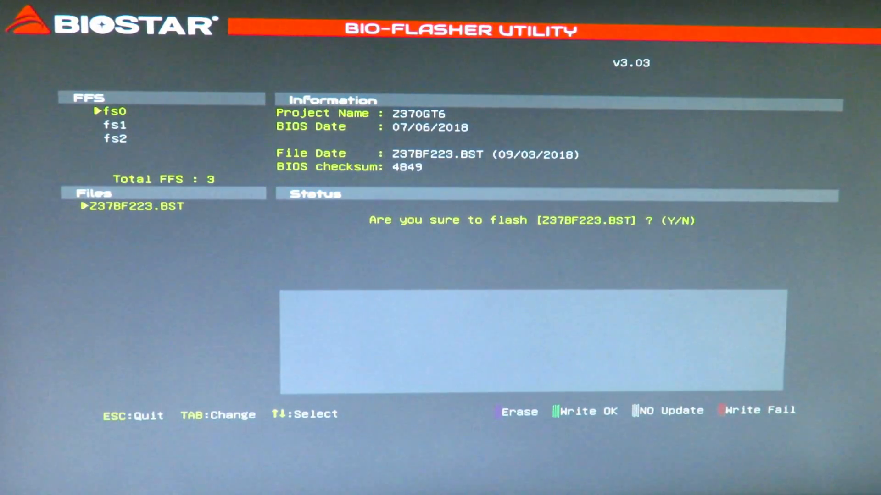
key("y")
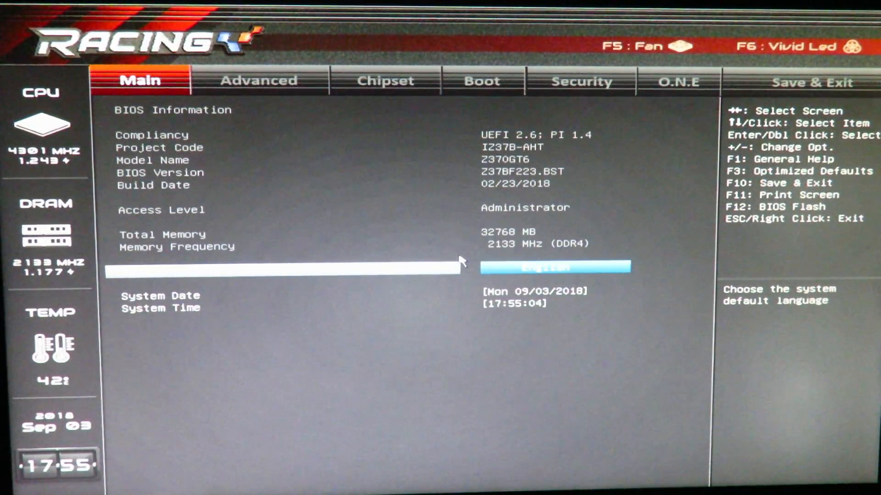
key("Right")
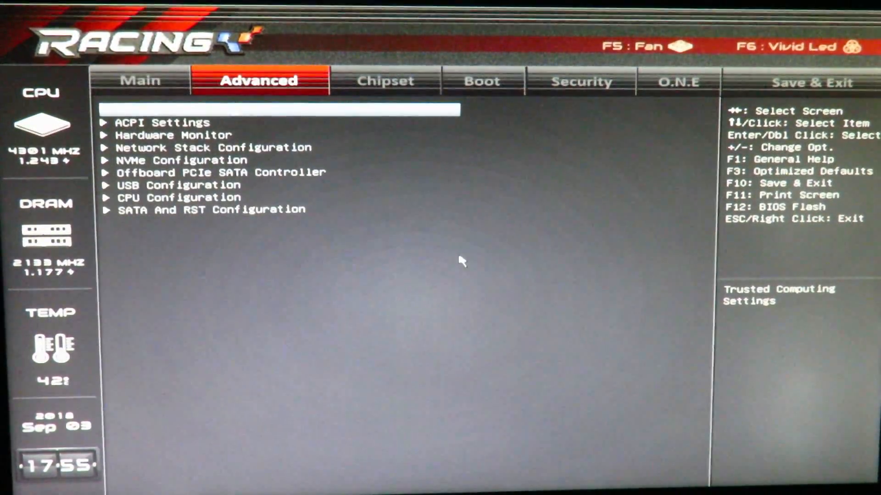
key("Return")
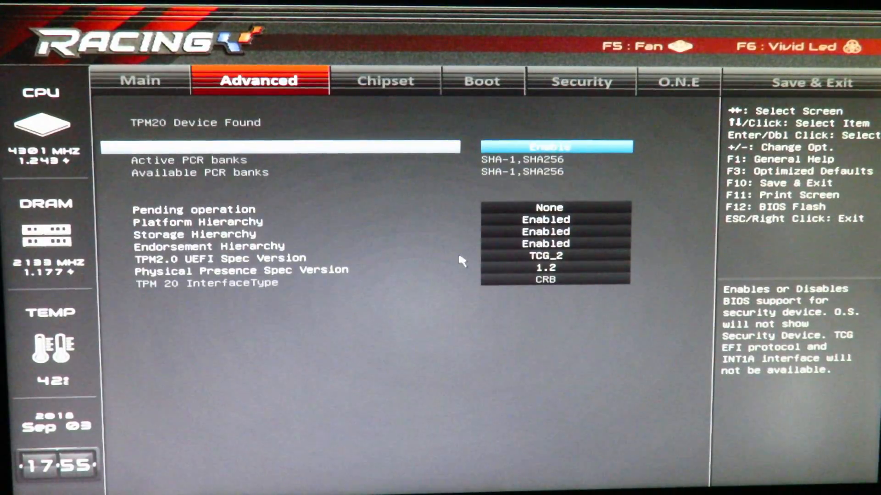
key("Escape")
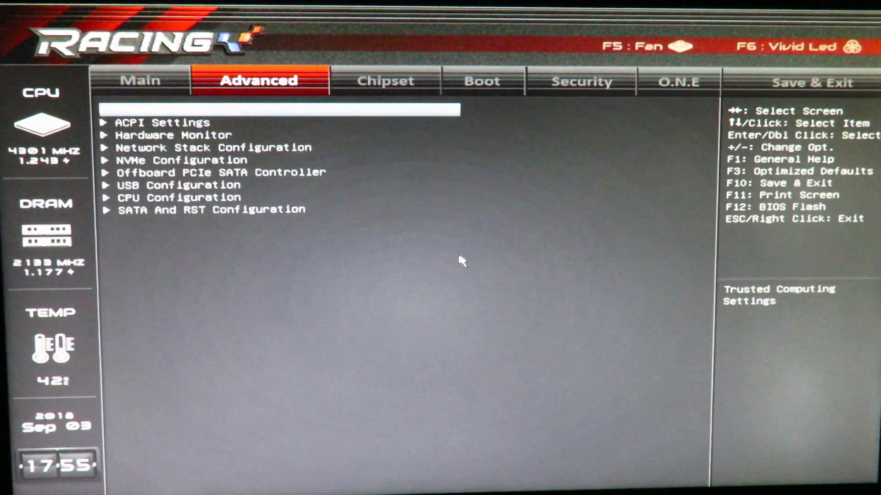
key("Down")
key("Return")
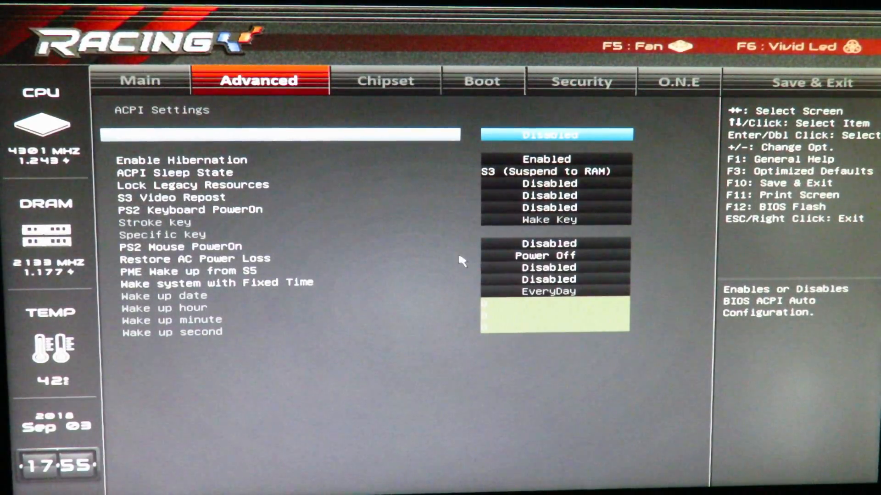
key("Escape")
key("Down")
key("Return")
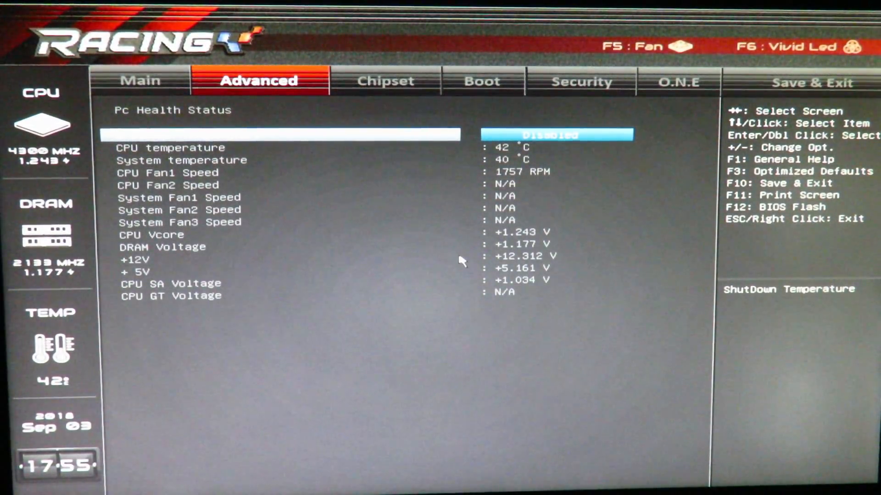
Step: Browse the ShutDown Temperature choices, keep it Disabled, and move on to Network Stack Configuration
key("Return")
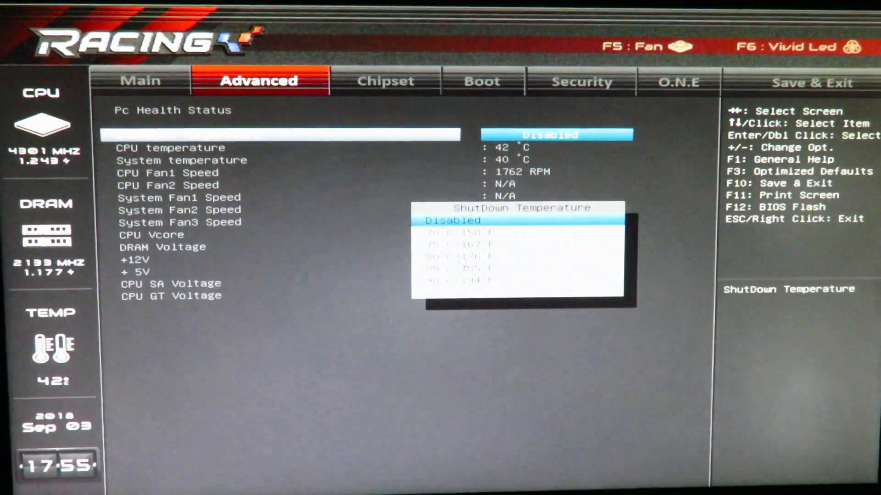
key("Down")
key("Down")
key("Down")
key("Down")
key("Down")
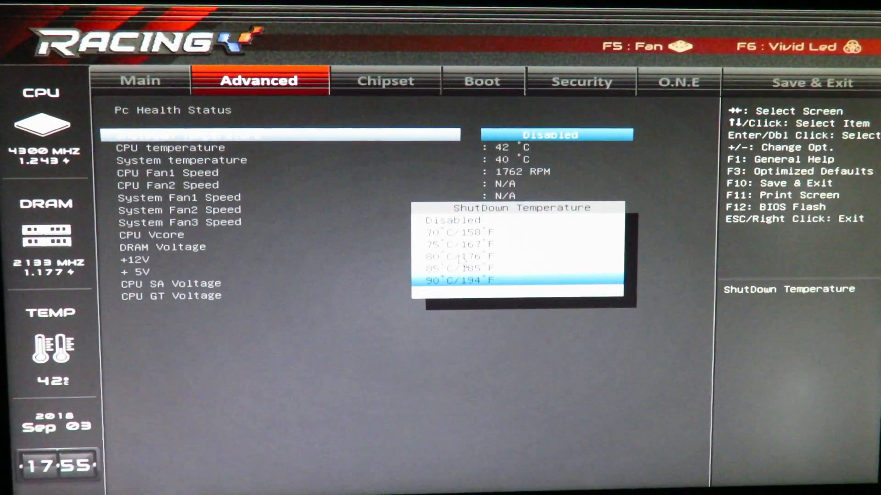
key("Escape")
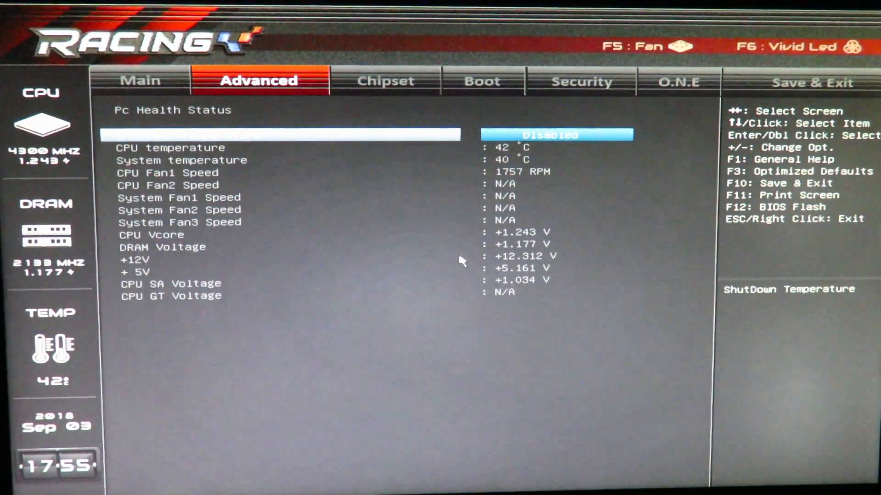
key("Escape")
key("Down")
key("Return")
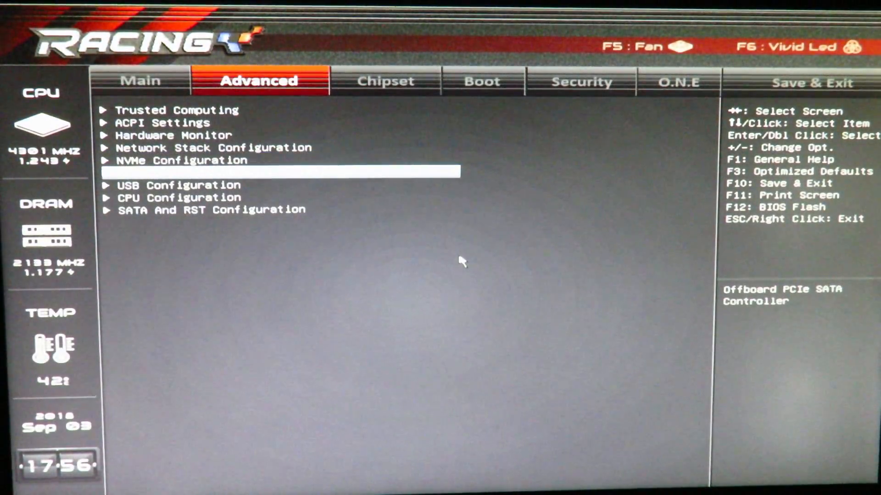
Step: Review the Offboard PCIe SATA, USB Configuration and CPU Configuration pages
key("Return")
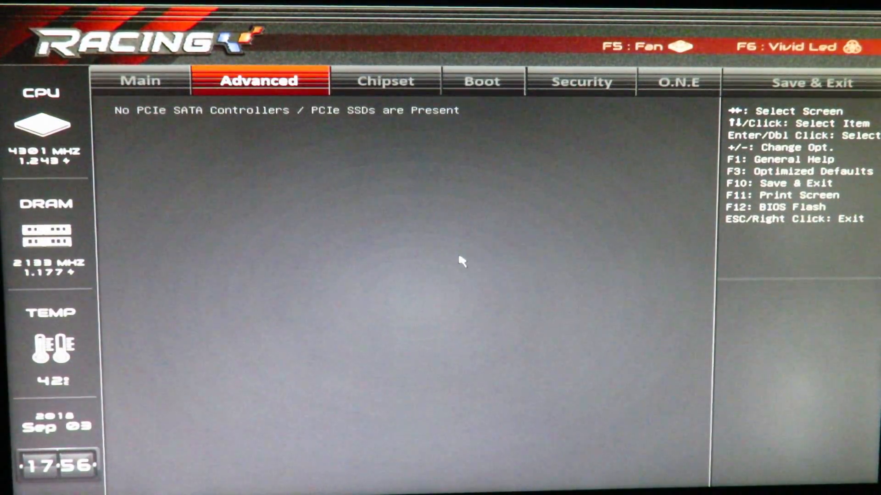
key("Escape")
key("Down")
key("Return")
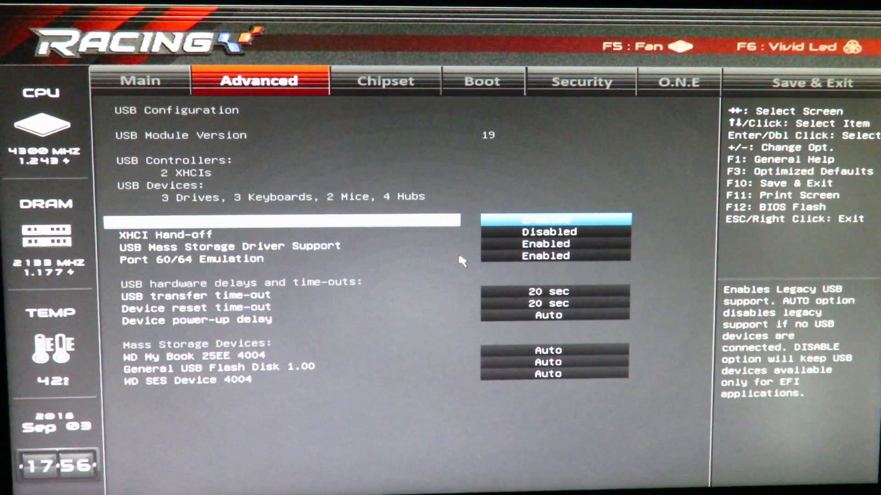
key("Escape")
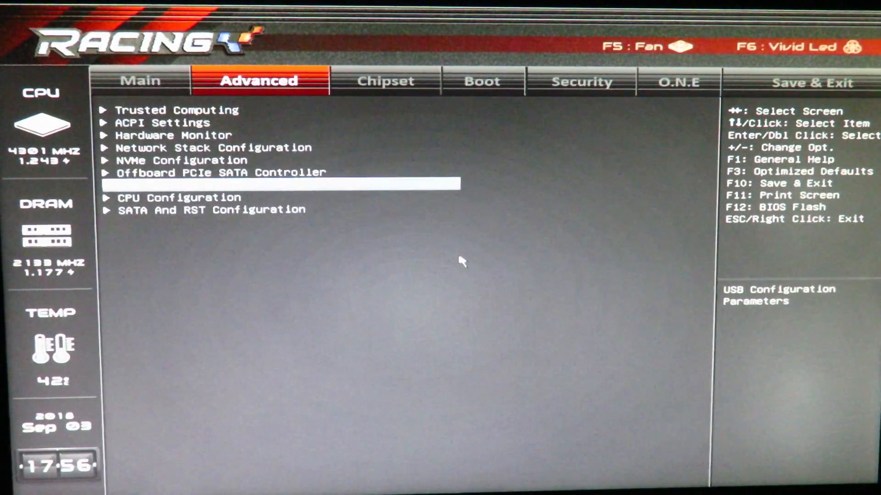
key("Down")
key("Return")
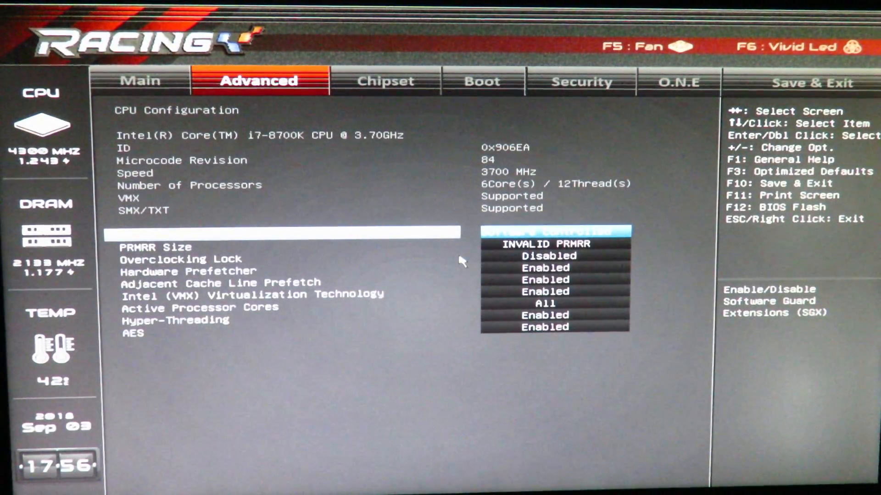
key("Escape")
Step: In SATA And RST Configuration, view the SATA Mode Selection options and keep AHCI
key("Down")
key("Return")
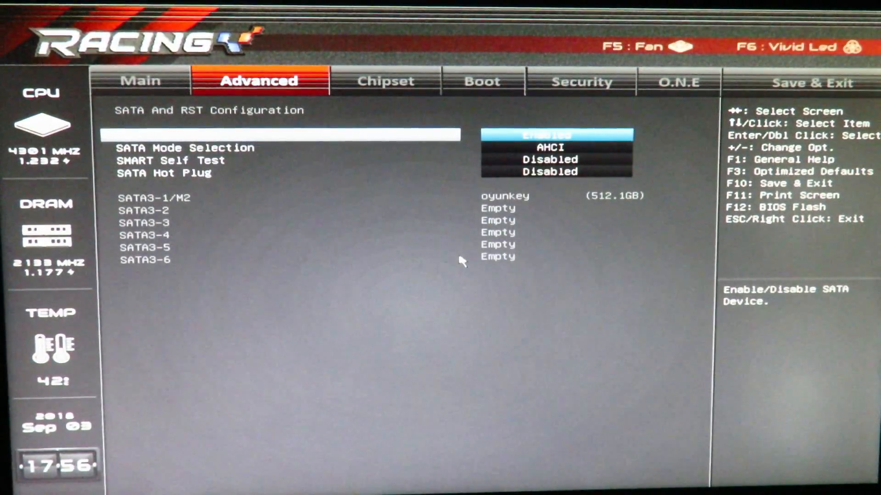
key("Down")
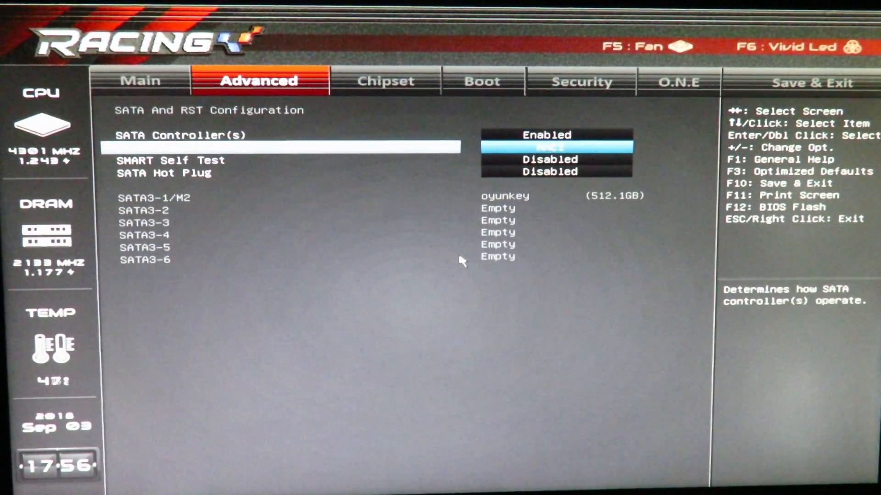
key("Return")
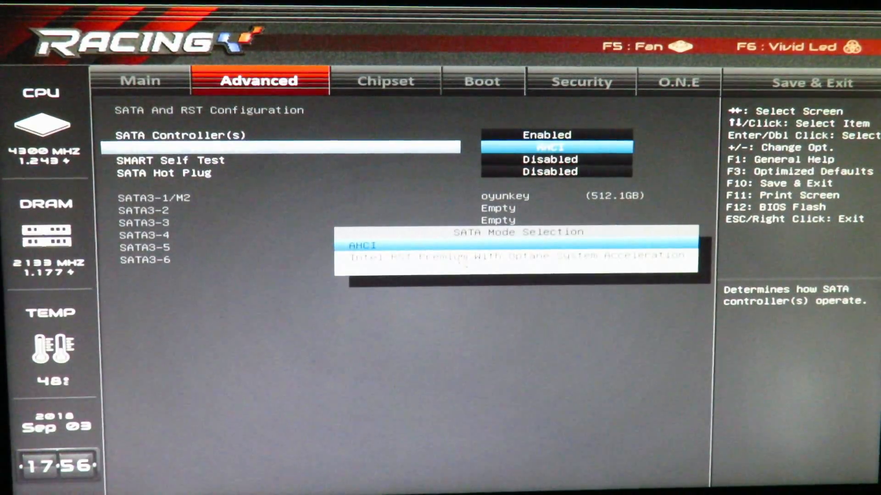
key("Down")
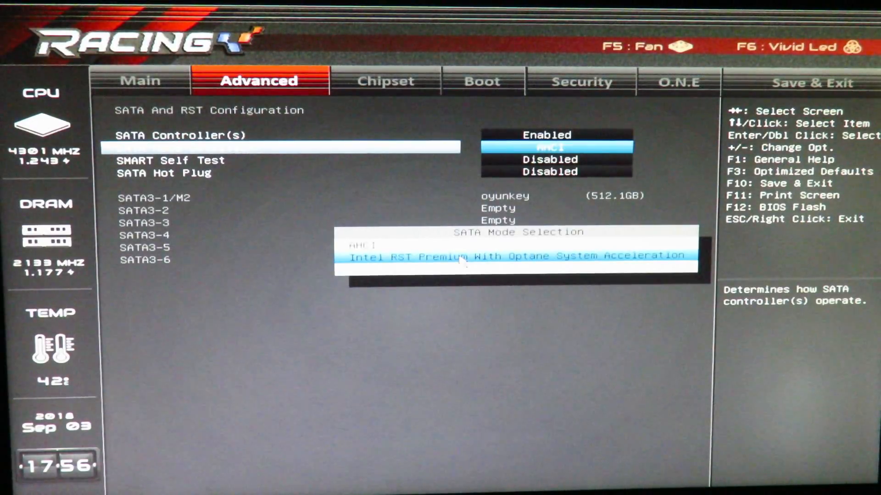
key("Escape")
Step: Under Chipset > PCH-IO Configuration, set HD Audio to Enabled
key("Right")
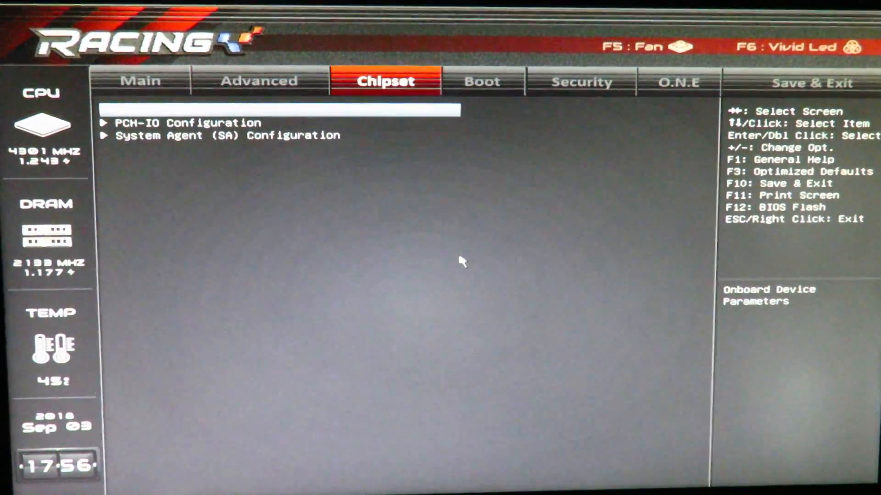
key("Return")
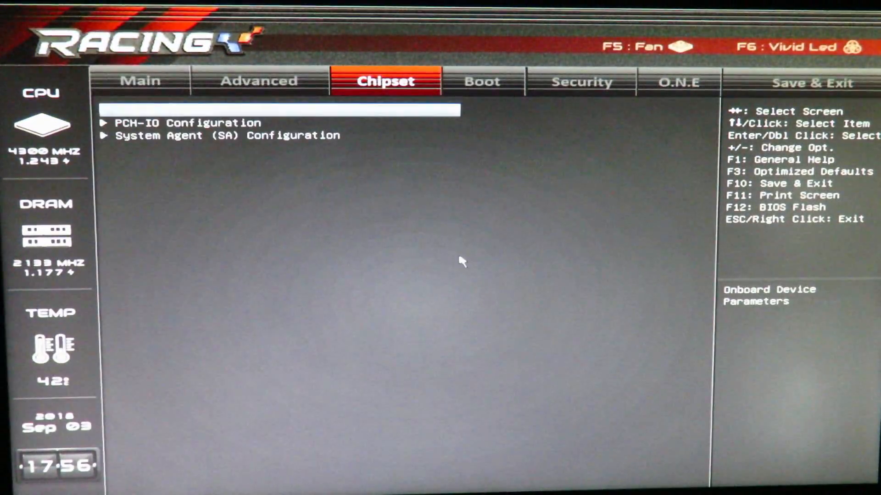
key("Down")
key("Return")
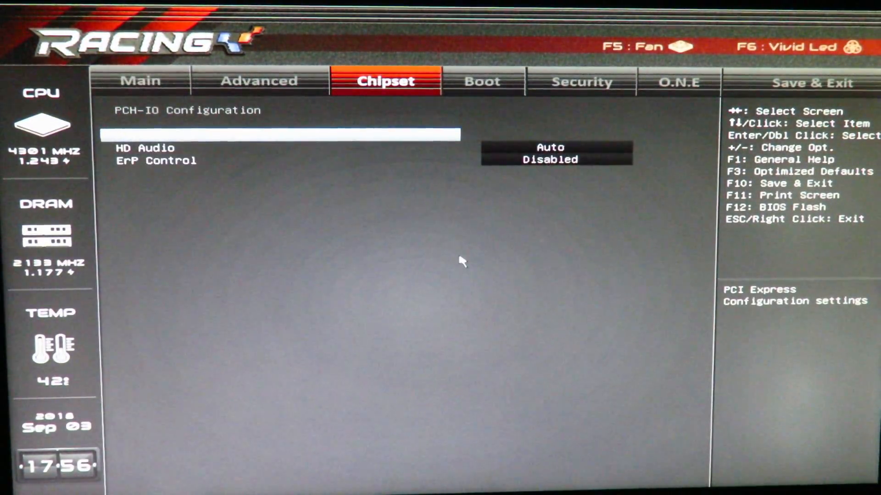
key("Down")
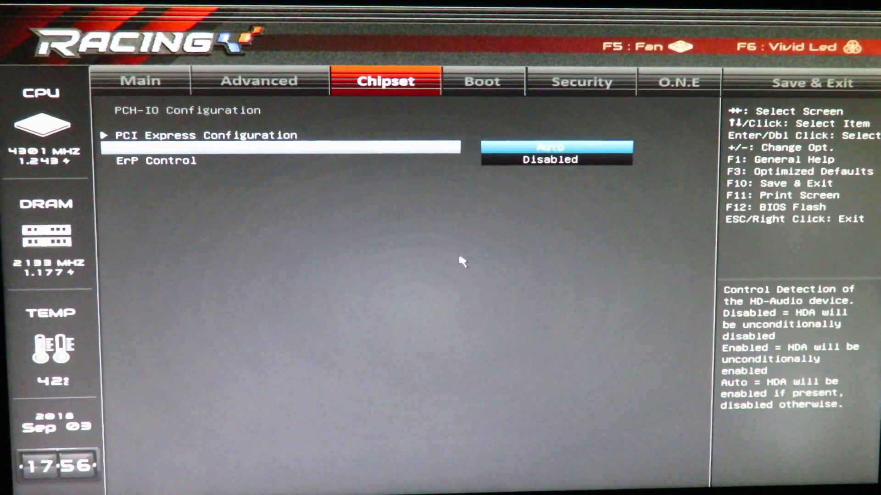
key("Return")
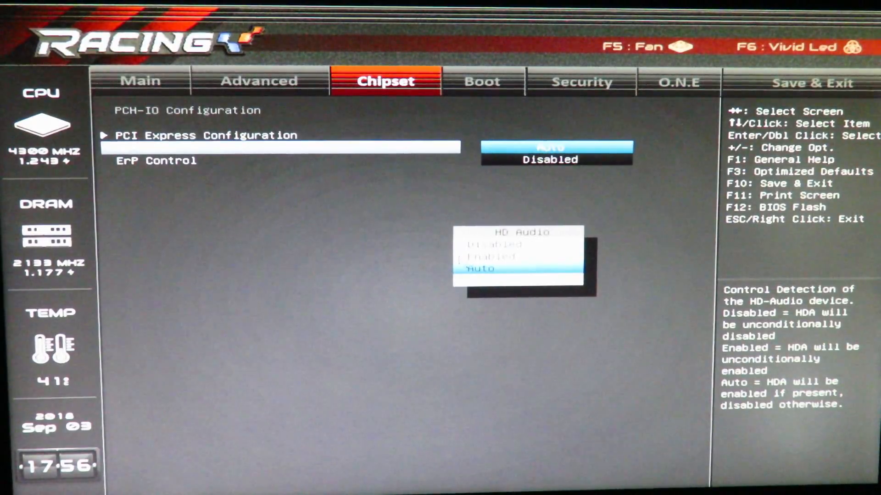
key("Up")
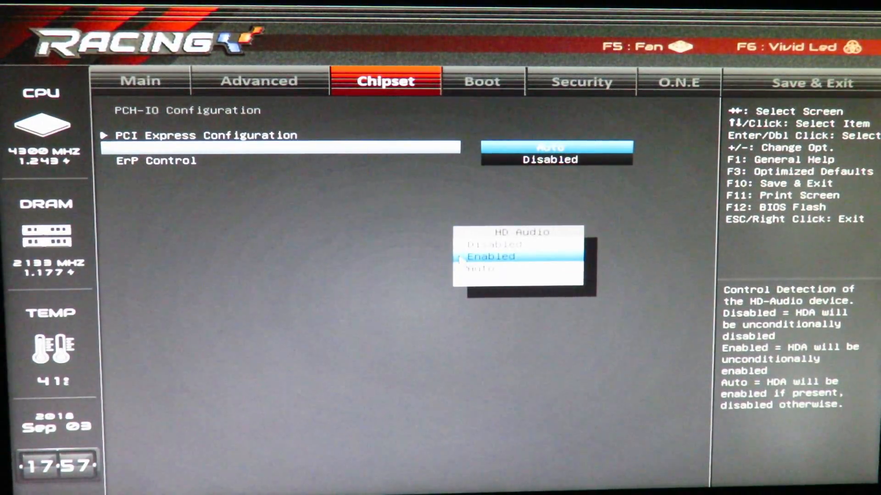
key("Return")
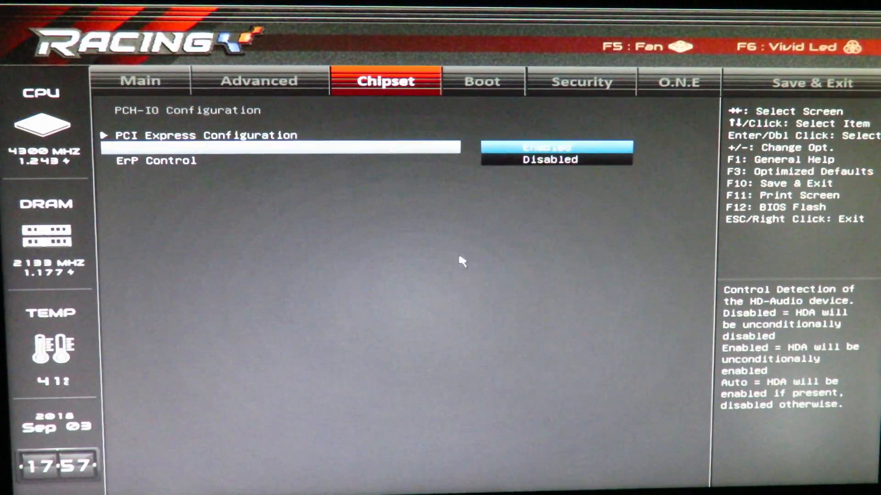
Step: In PCI Express Configuration, set PEX1_2 PCIe Speed to Gen3
key("Up")
key("Return")
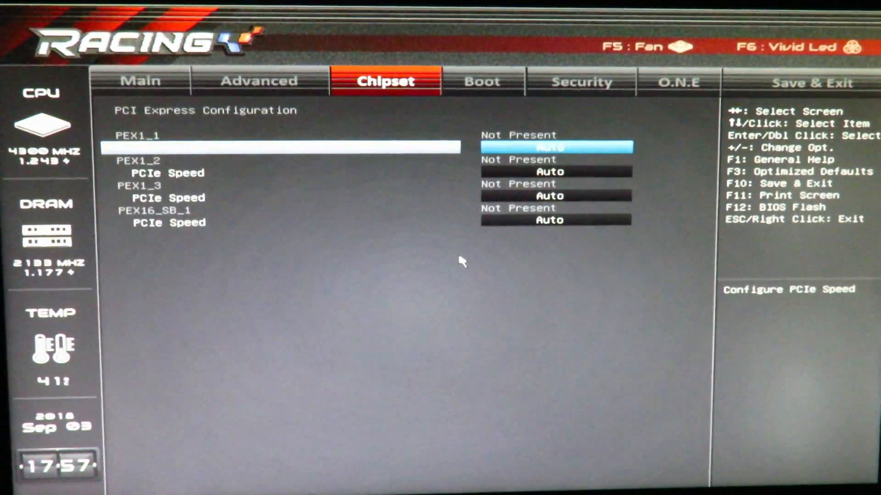
key("Down")
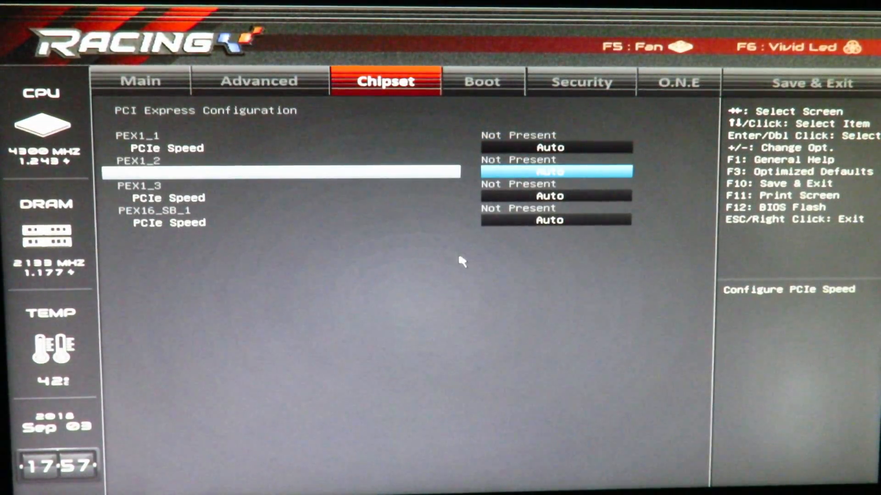
key("Return")
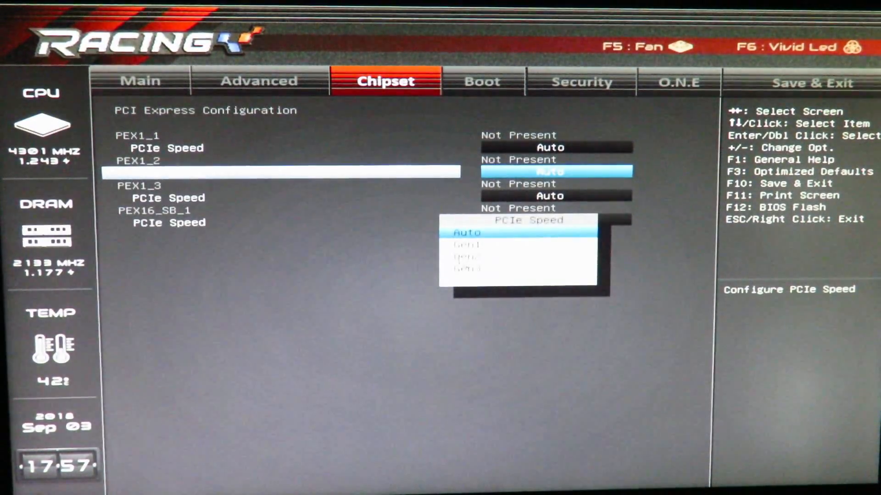
key("Down")
key("Down")
key("Down")
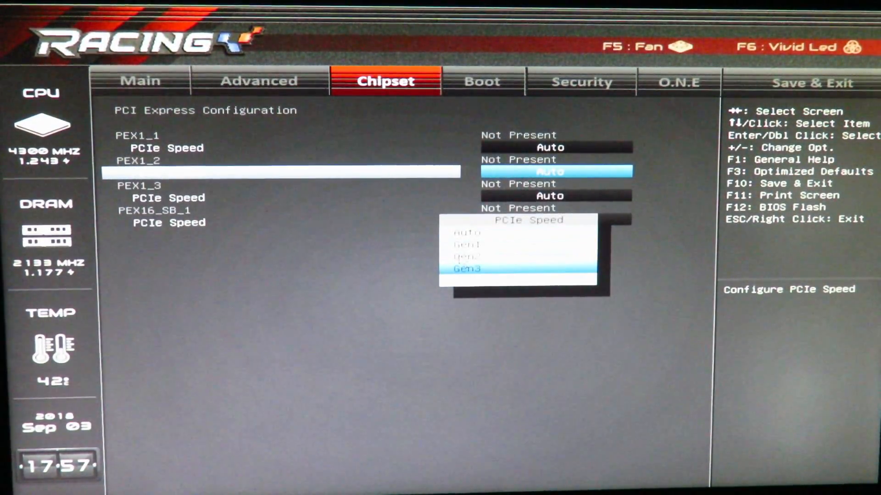
key("Return")
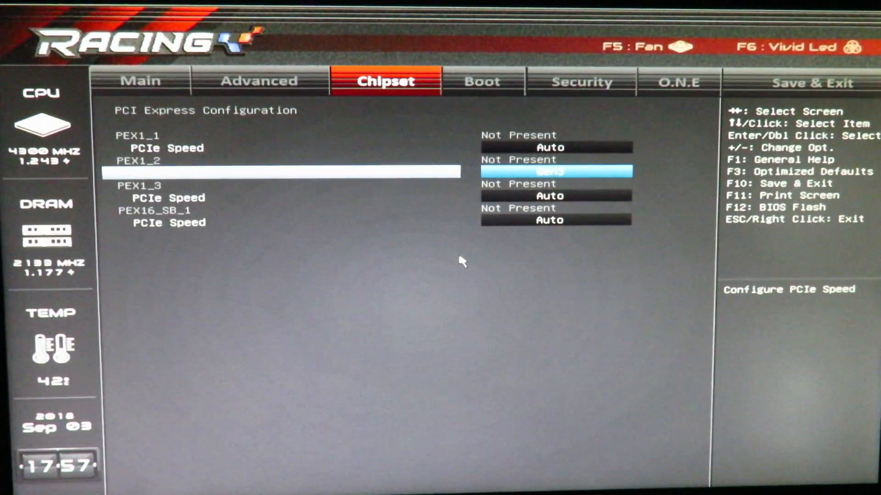
Step: Recheck PCI Express Configuration, back out, and move to the Boot page
key("Escape")
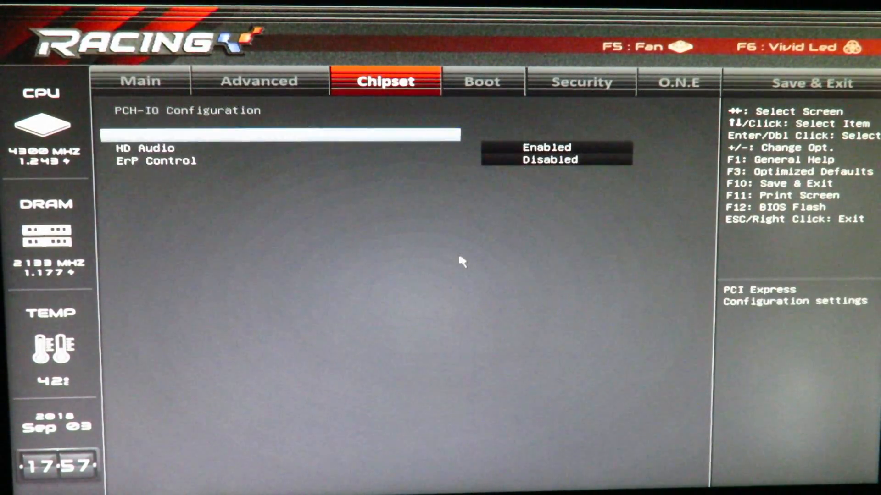
key("Up")
key("Return")
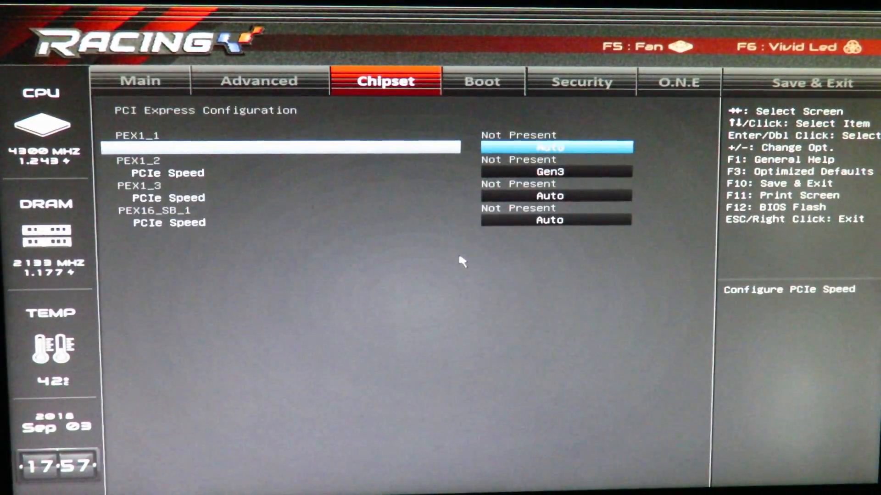
key("Escape")
key("Escape")
key("Right")
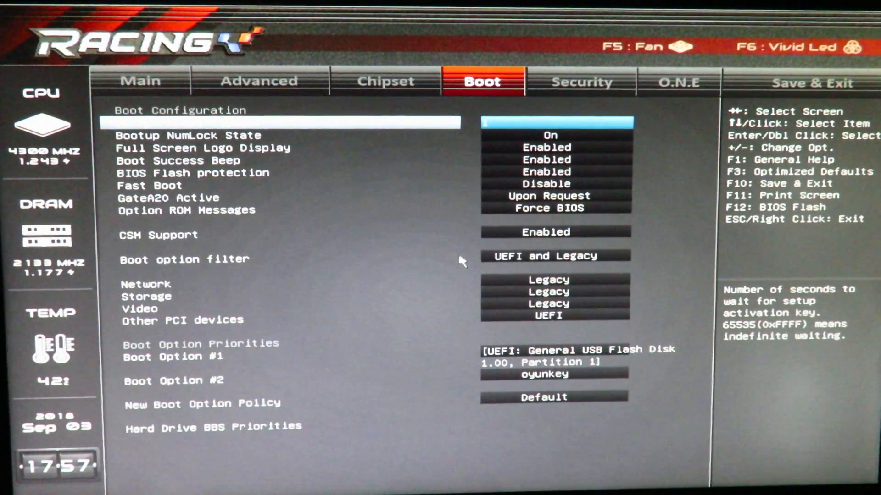
Step: Review Boot Options #1–#3 in Hard Drive BBS Priorities, then move to the Security page
key("Down")
key("Down")
key("Down")
key("Down")
key("Down")
key("Down")
key("Down")
key("Down")
key("Down")
key("Down")
key("Down")
key("Down")
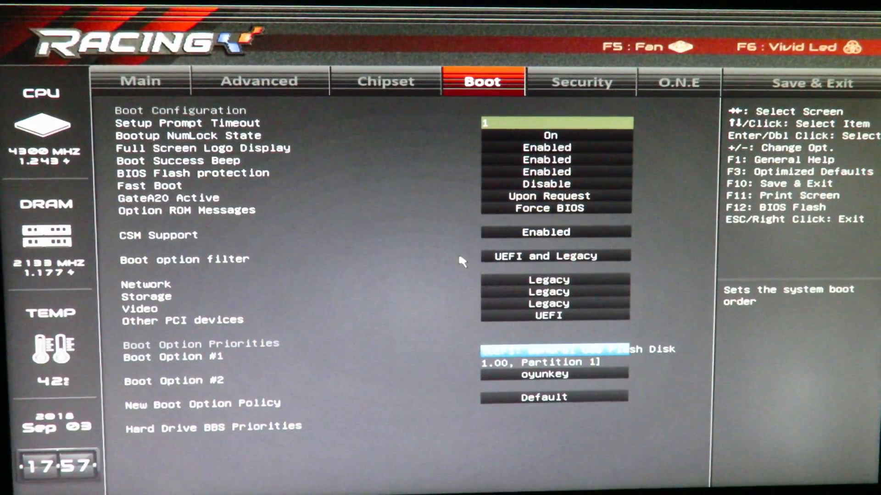
key("Down")
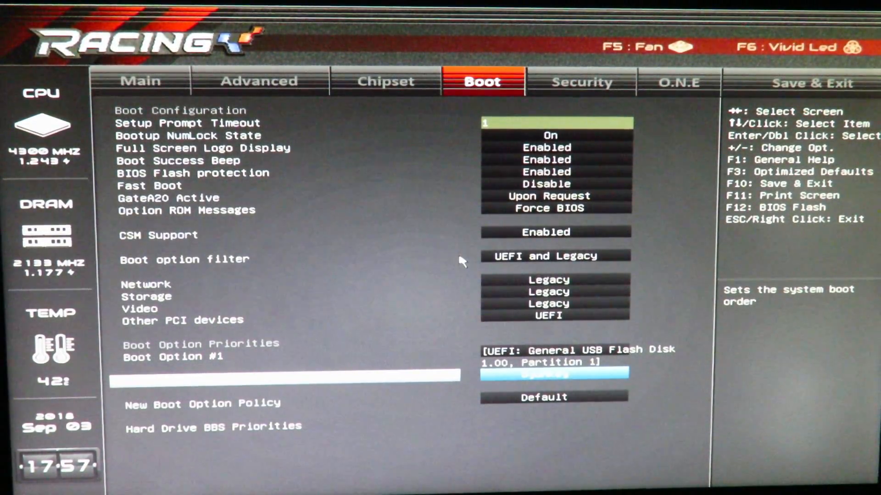
key("Down")
key("Down")
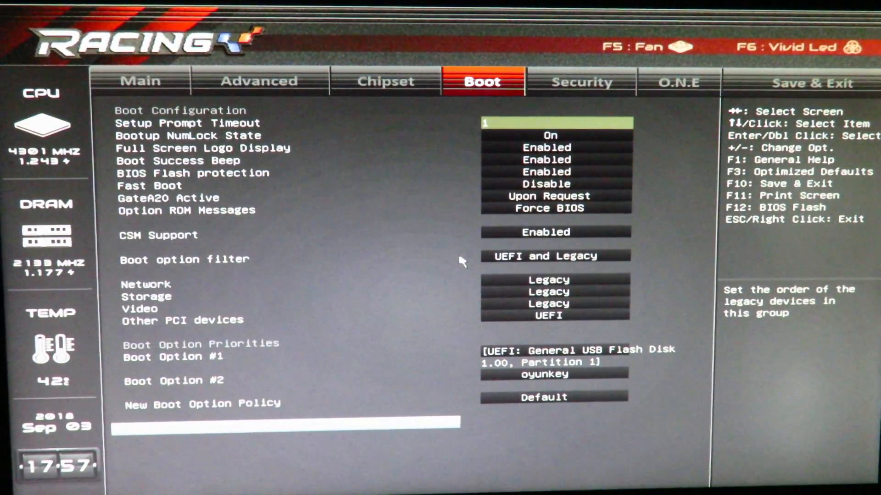
key("Return")
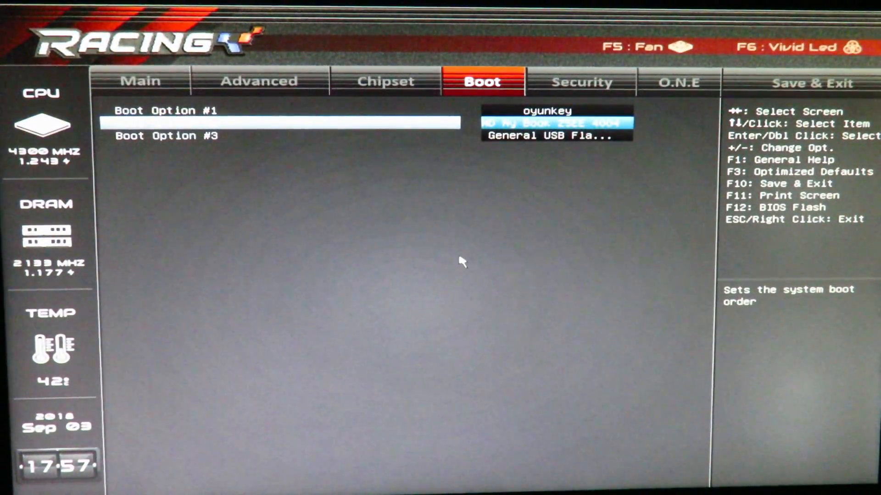
key("Down")
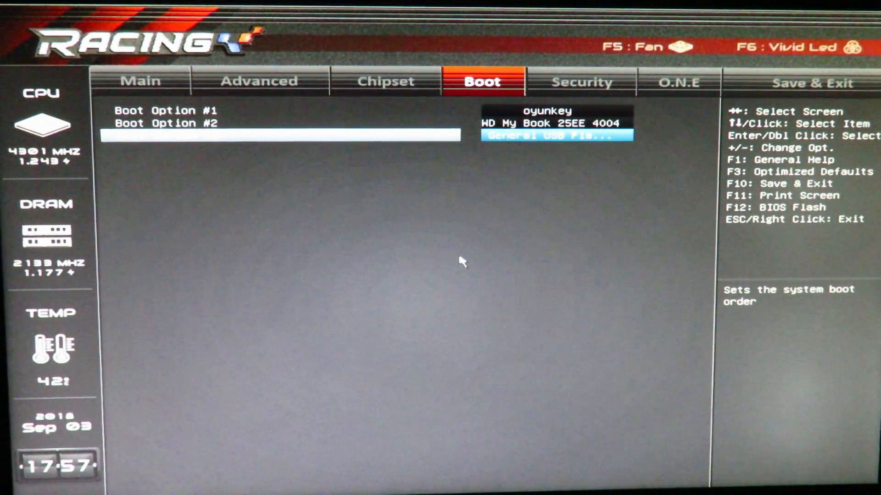
key("Return")
key("Right")
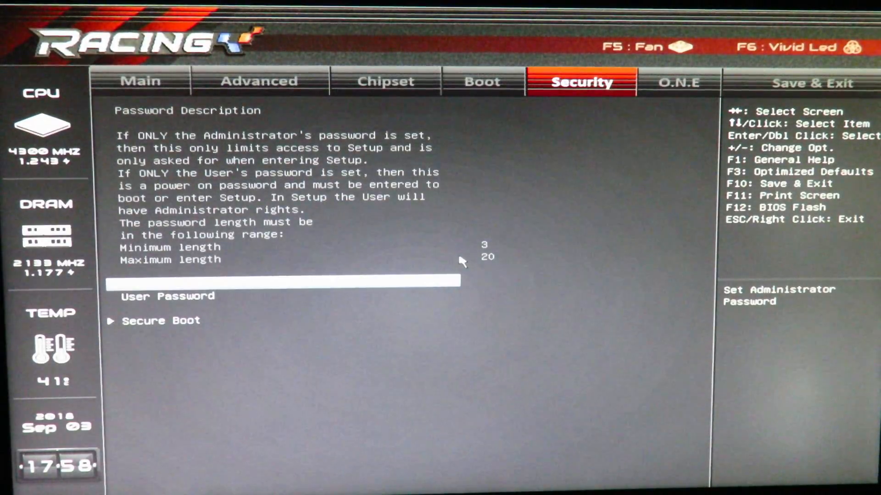
Step: Move past O.N.E to the Save & Exit page and highlight Save Changes and Reset
key("Right")
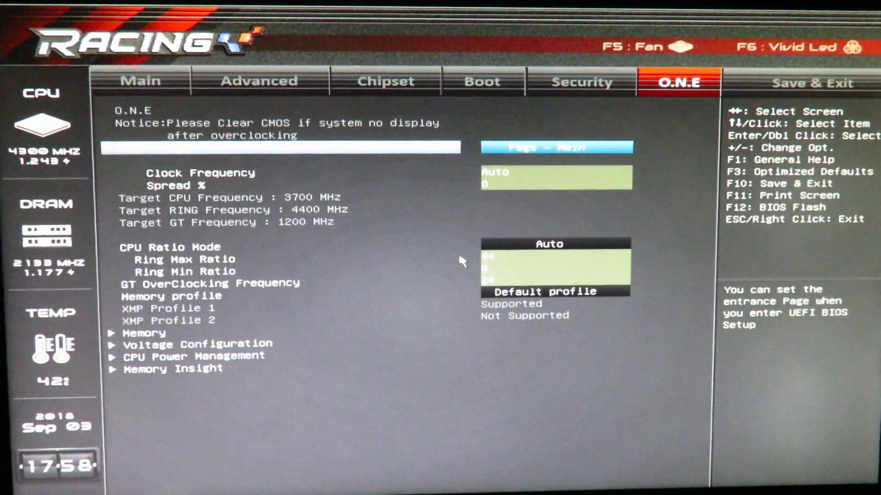
key("Right")
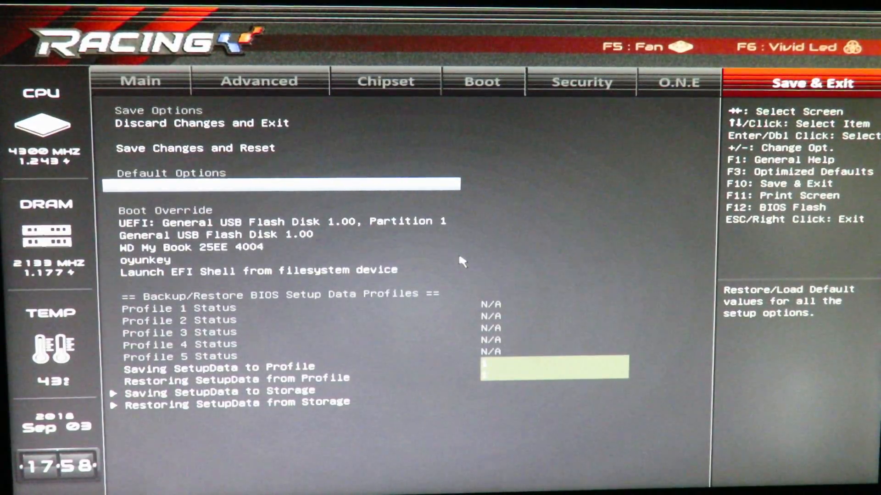
key("Down")
key("Up")
key("Up")
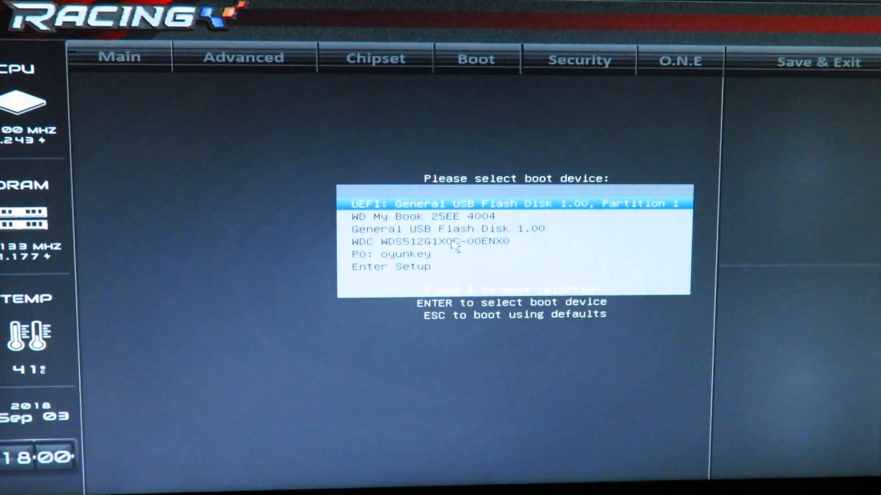
Step: Boot from UEFI: General USB Flash Disk into Windows Setup
key("Return")
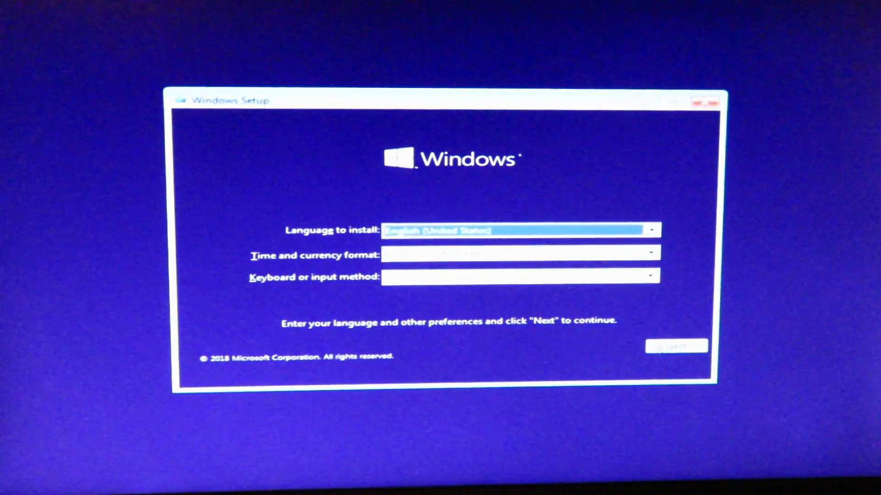
Step: Keep default language, skip the product key, choose Windows 10 Pro and accept the license terms
left_click(671, 346)
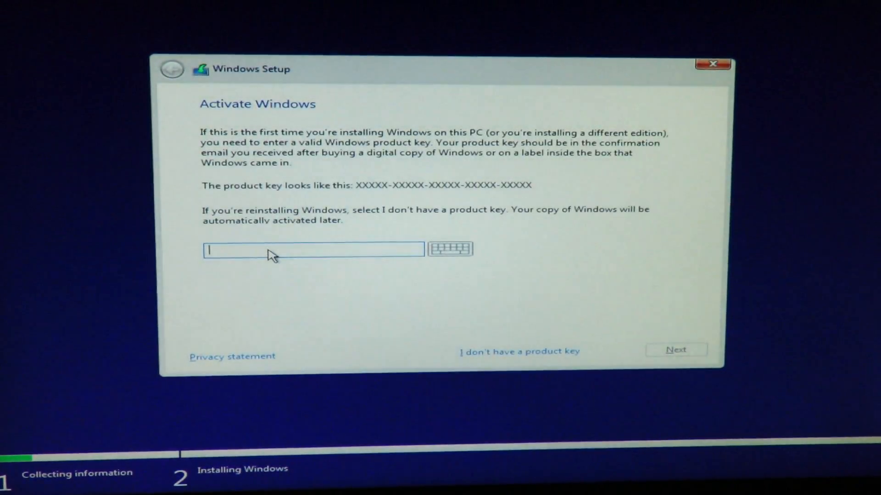
left_click(506, 353)
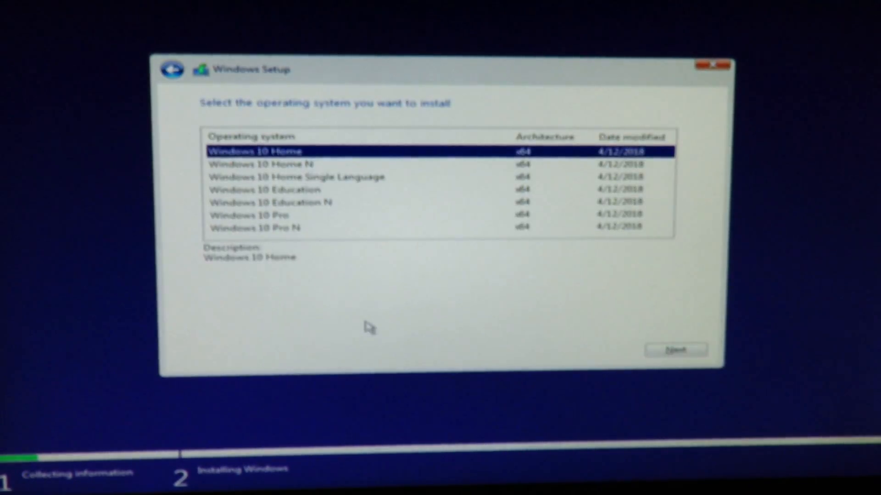
left_click(297, 215)
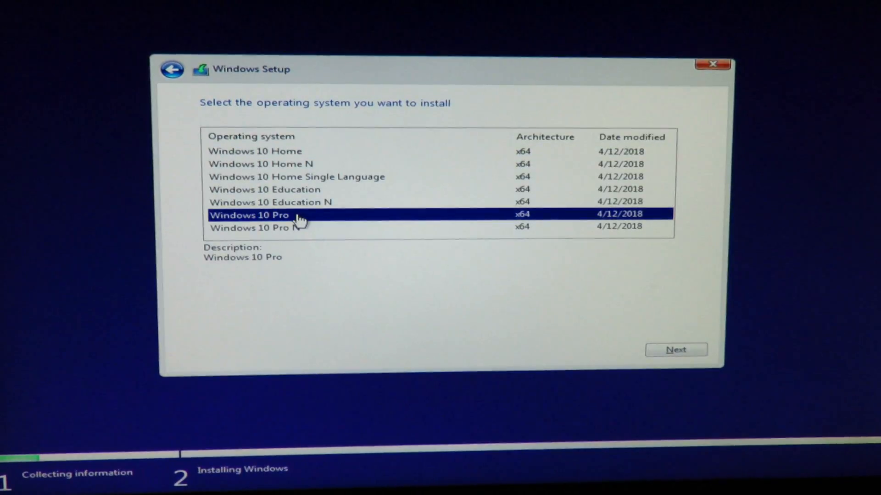
left_click(676, 352)
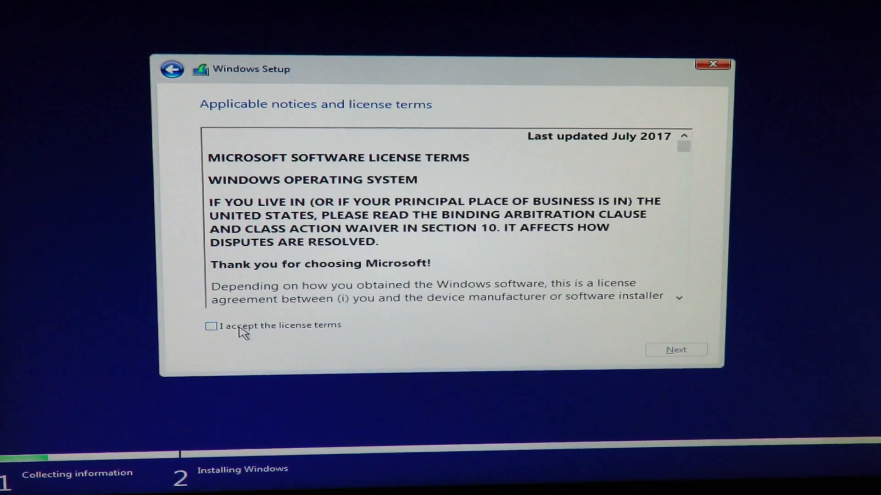
left_click(211, 326)
left_click_drag(683, 146, 681, 261)
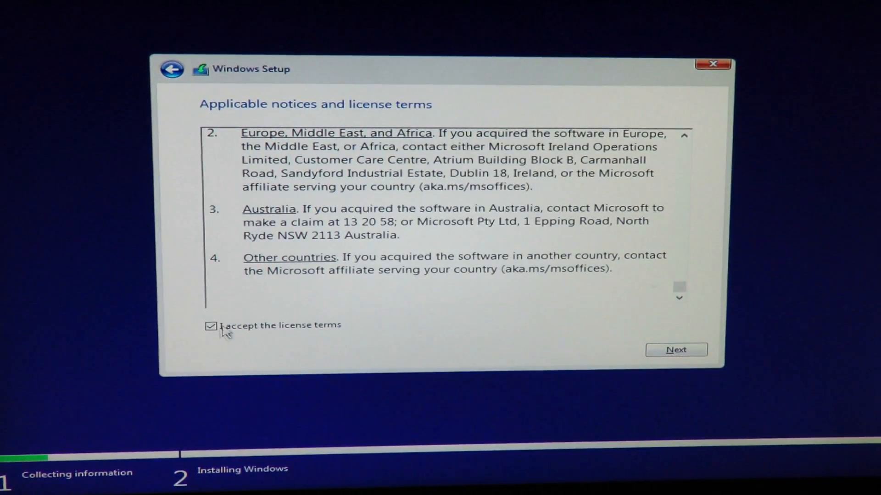
left_click(675, 350)
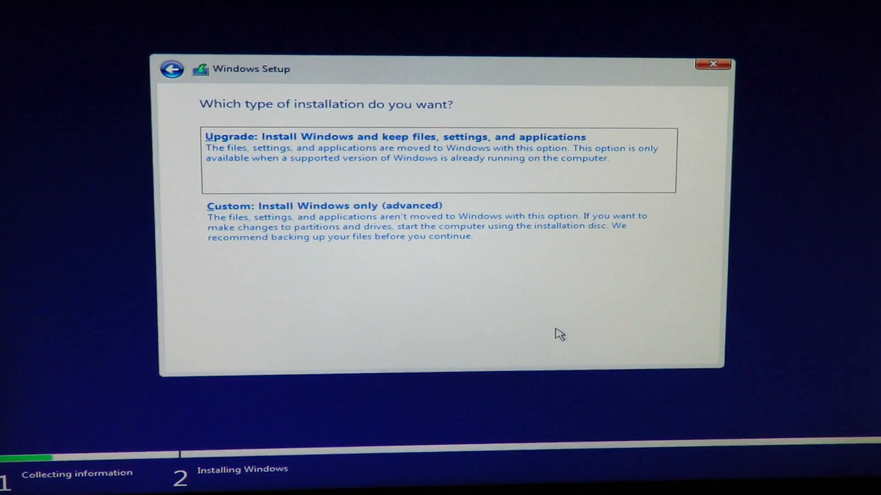
Step: Choose 'Custom: Install Windows only (advanced)' and install onto Drive 0 Unallocated Space
left_click(261, 237)
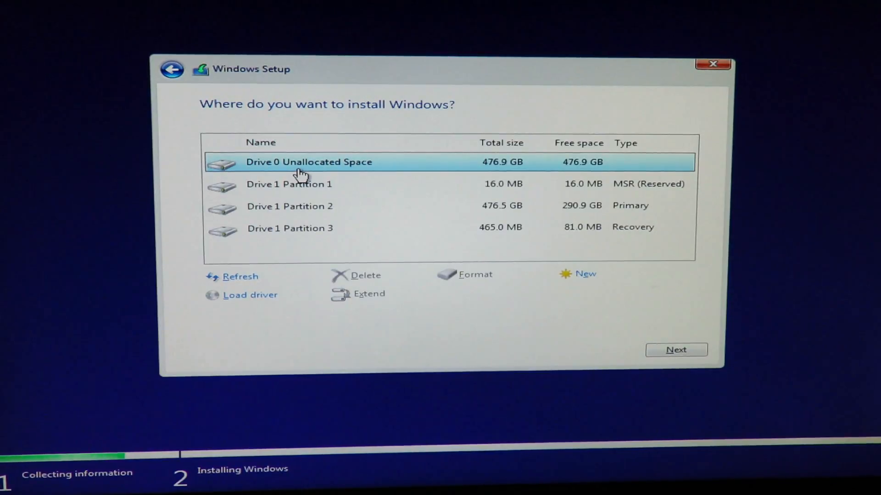
left_click(689, 350)
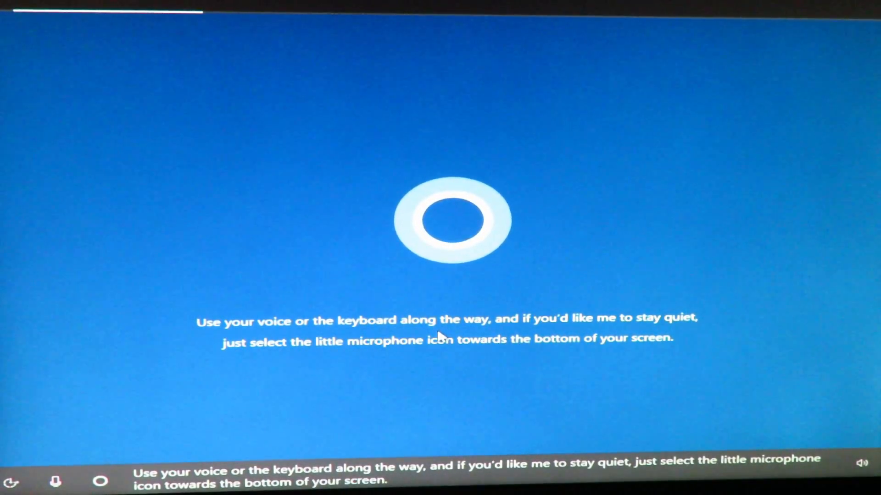
Step: Mute narration, confirm United States region and US keyboard, and skip a second layout
left_click(55, 481)
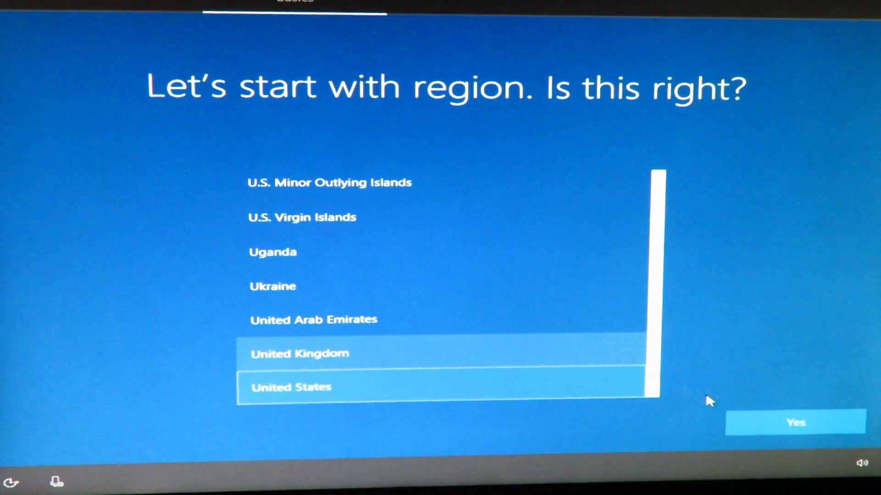
left_click(796, 425)
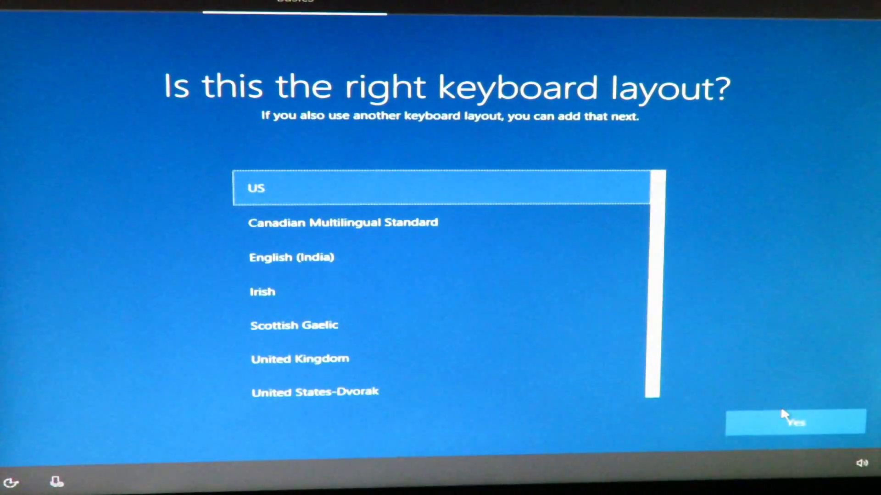
left_click(788, 420)
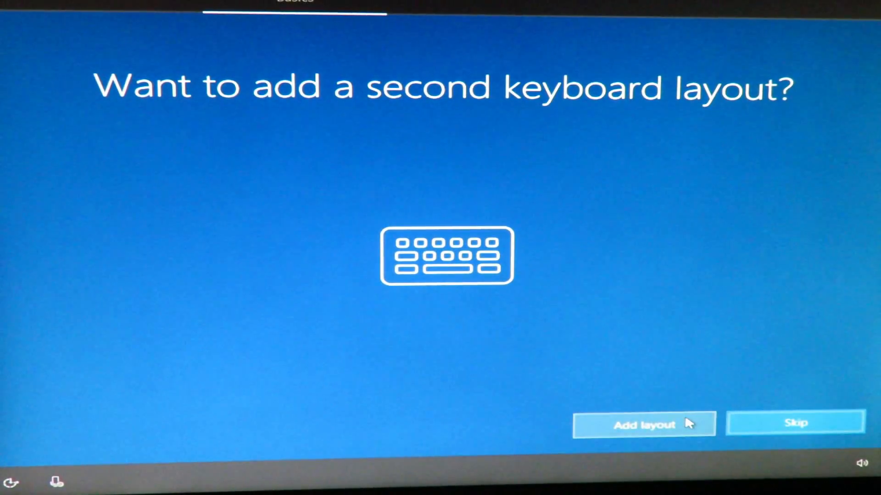
left_click(758, 417)
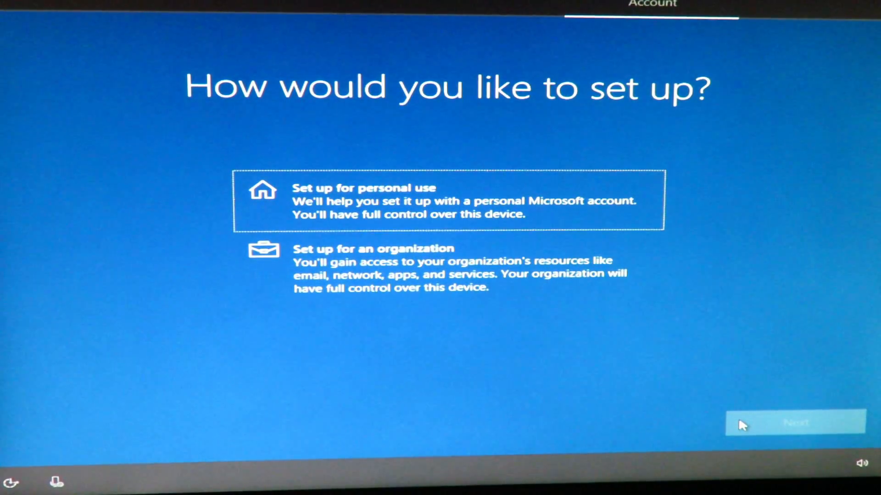
Step: Set up for personal use, then create and confirm a Windows Hello sign-in PIN
left_click(530, 226)
left_click(810, 413)
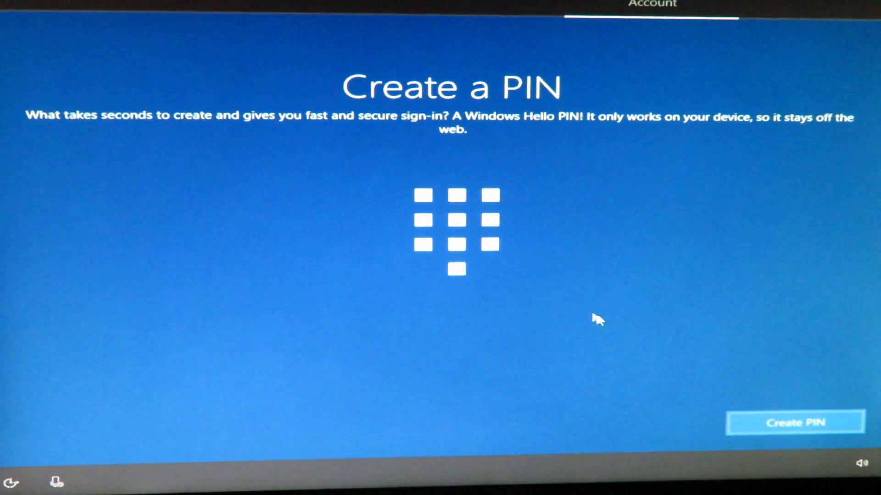
left_click(788, 423)
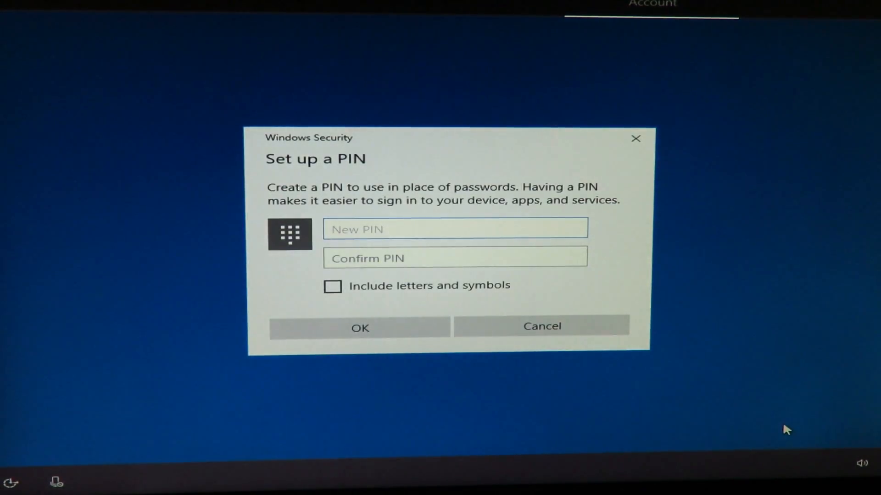
key("Tab")
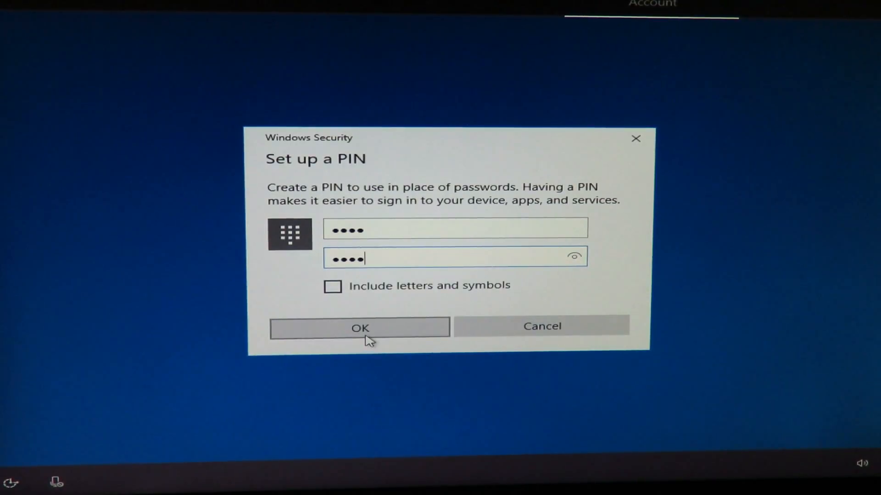
left_click(361, 328)
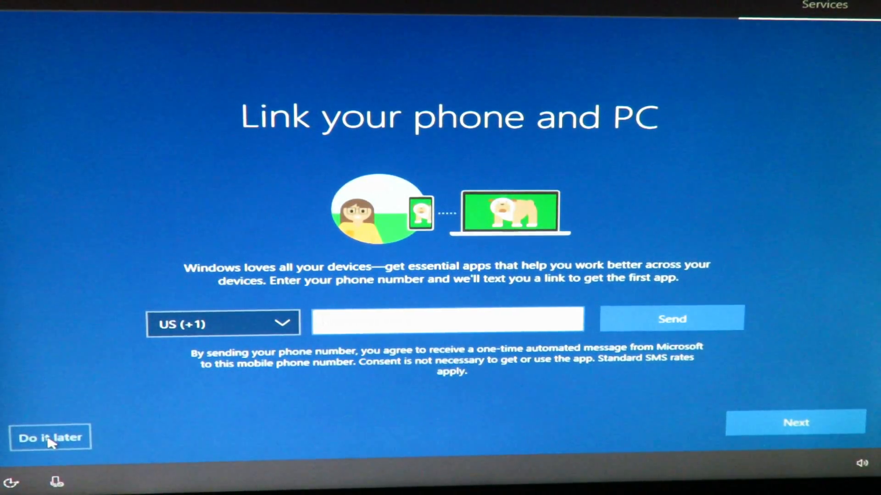
Step: Postpone phone linking, save files only to this PC, and decline Cortana
left_click(50, 441)
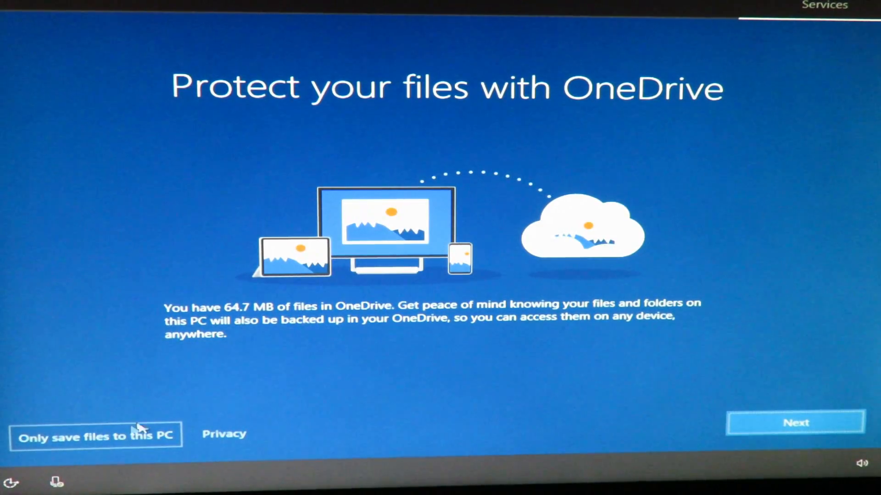
left_click(84, 448)
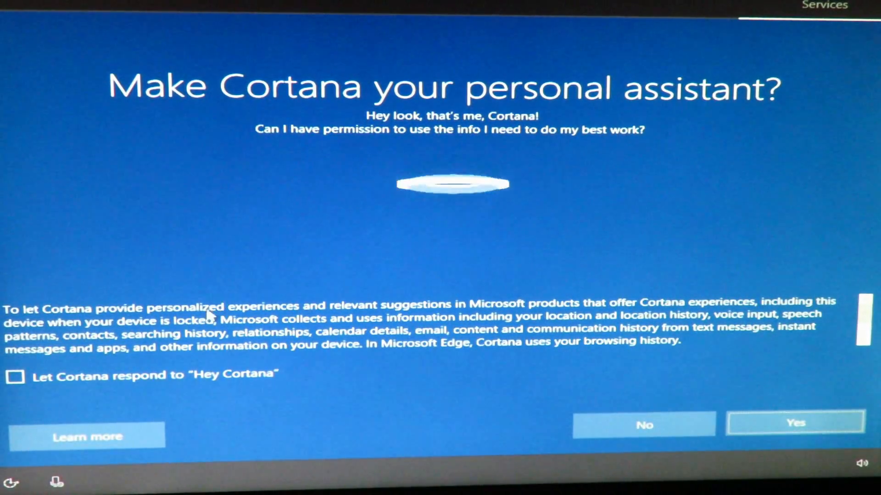
left_click(648, 419)
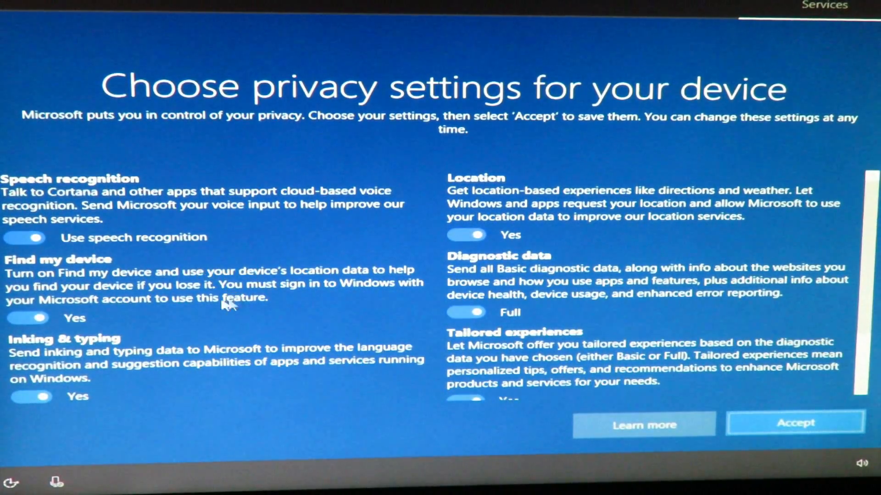
Step: Disable speech recognition, Find my device, inking & typing and Ad ID, set diagnostics to Basic, and accept
left_click(21, 240)
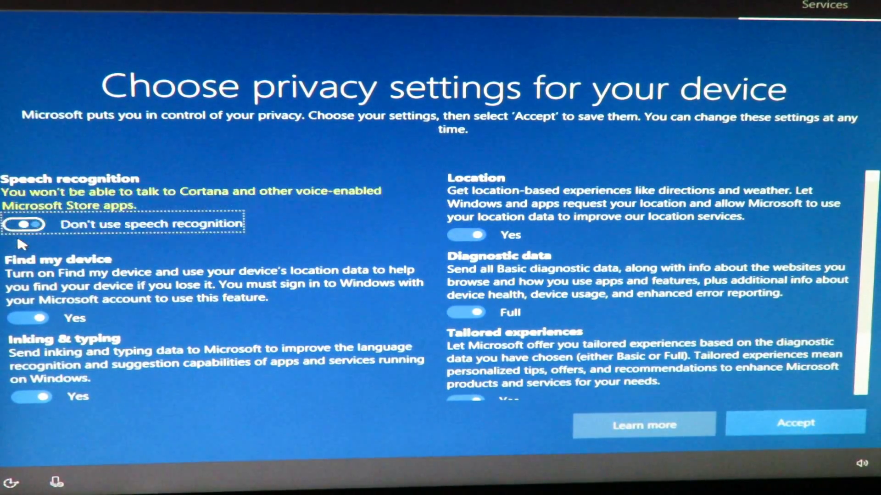
left_click(27, 318)
left_click(24, 398)
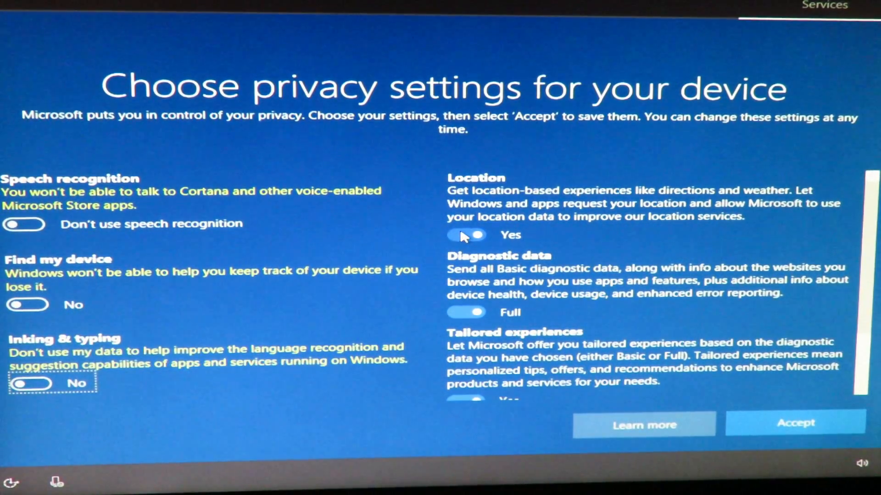
left_click(468, 313)
scroll(468, 313, "down", 2)
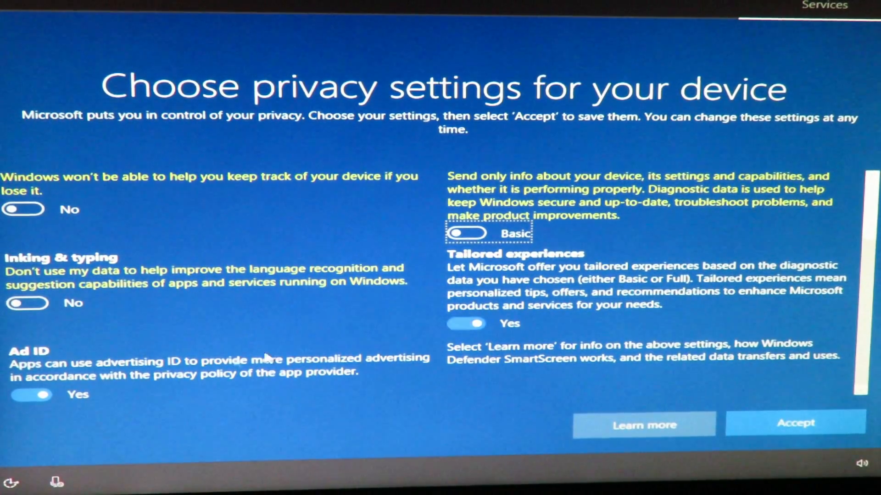
left_click(35, 397)
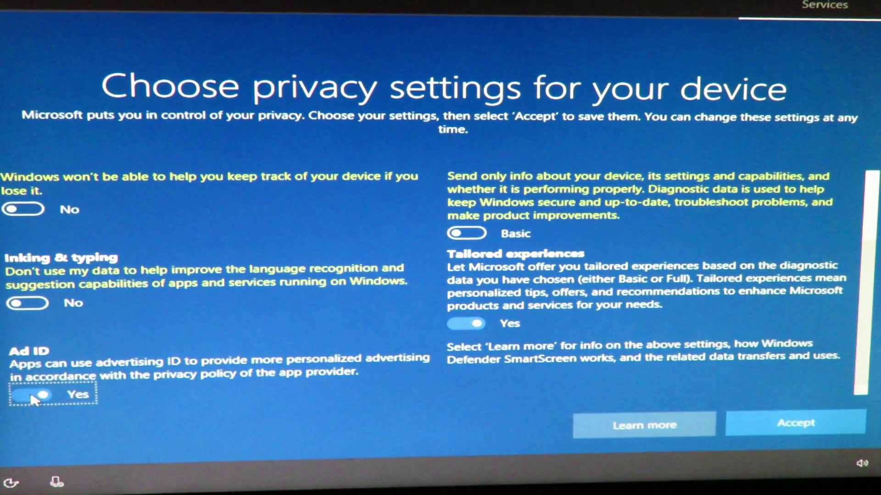
left_click(793, 425)
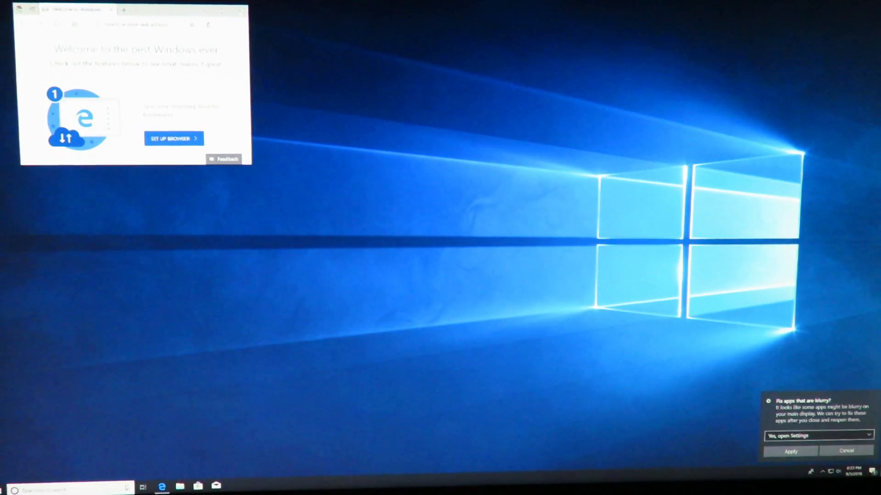
Step: Close the Edge welcome window and cancel the 'Fix apps that are blurry' notification
left_click(241, 10)
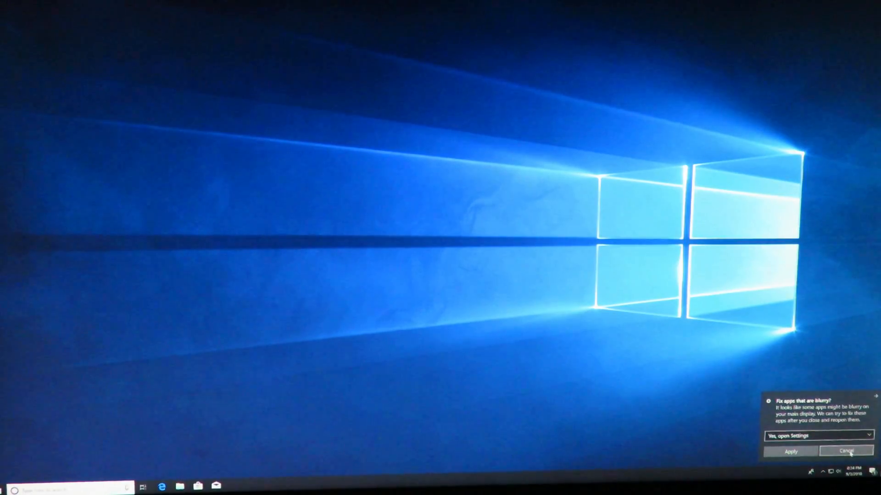
left_click(850, 452)
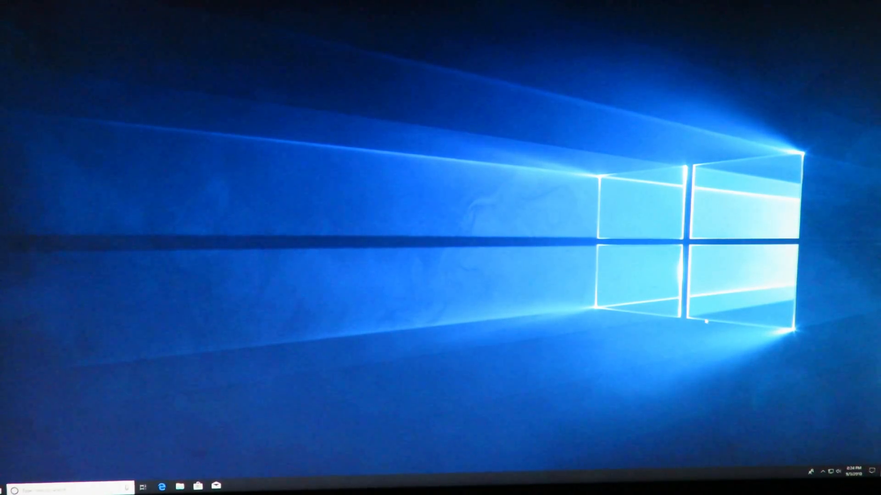